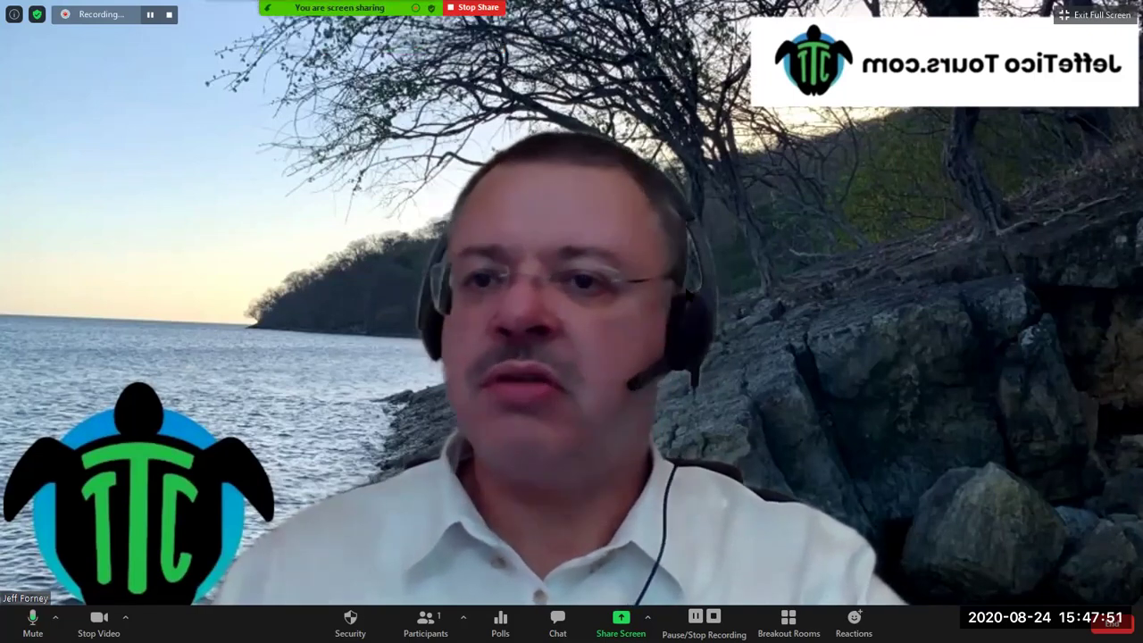
Exit the Zoom meeting's full-screen view, move its window to the desktop's right side, and minimize the Zoom home window.
click(1065, 16)
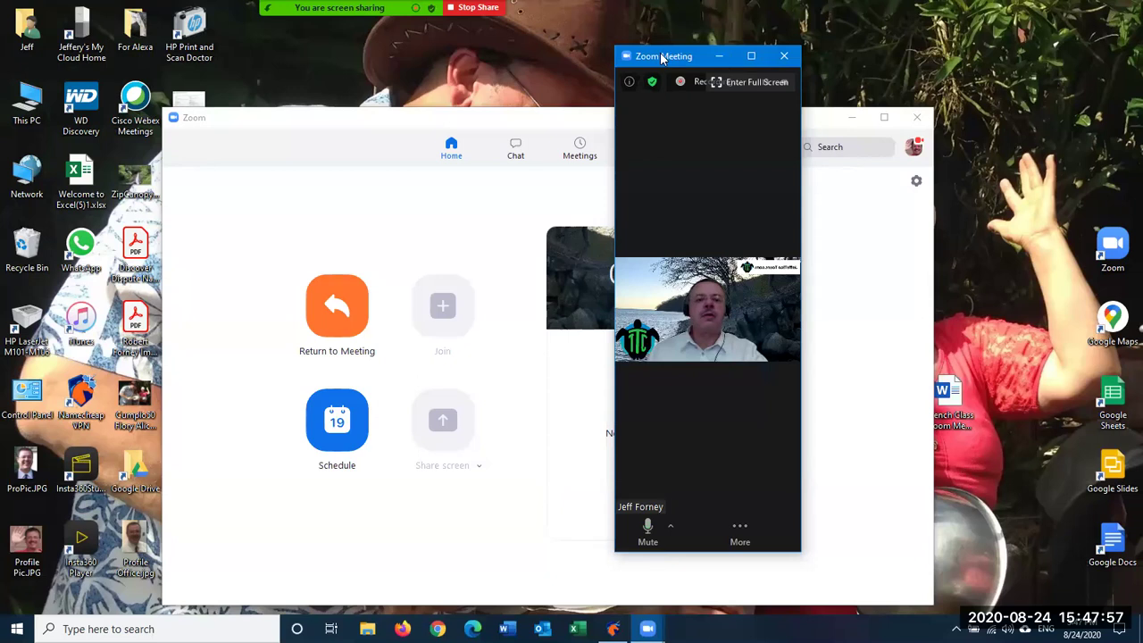
drag(662, 58, 998, 26)
click(854, 119)
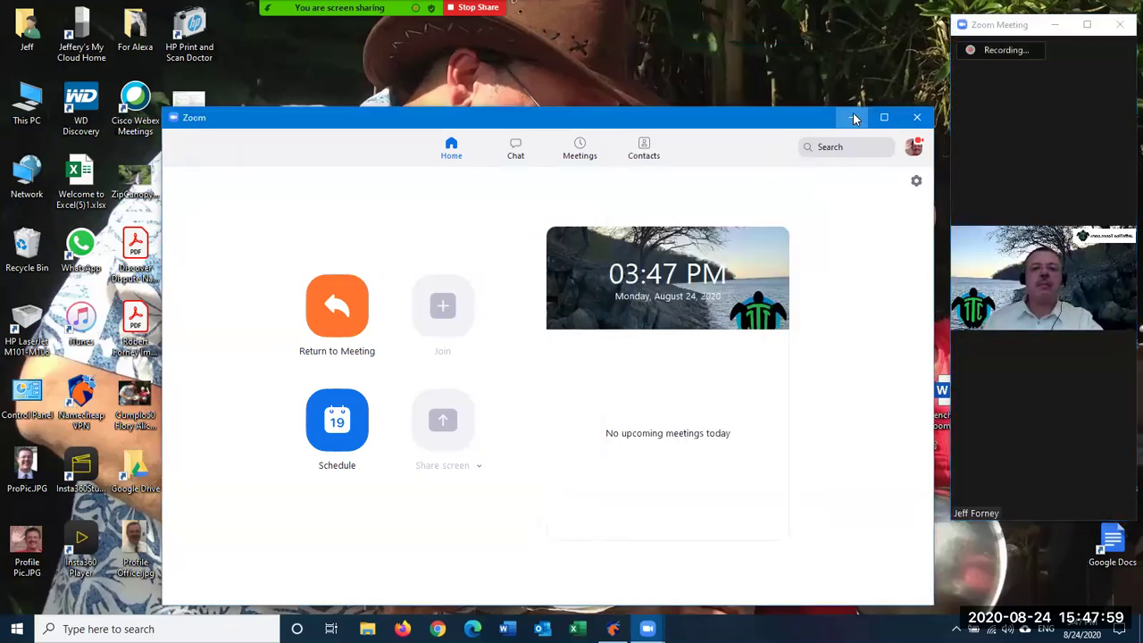
click(850, 118)
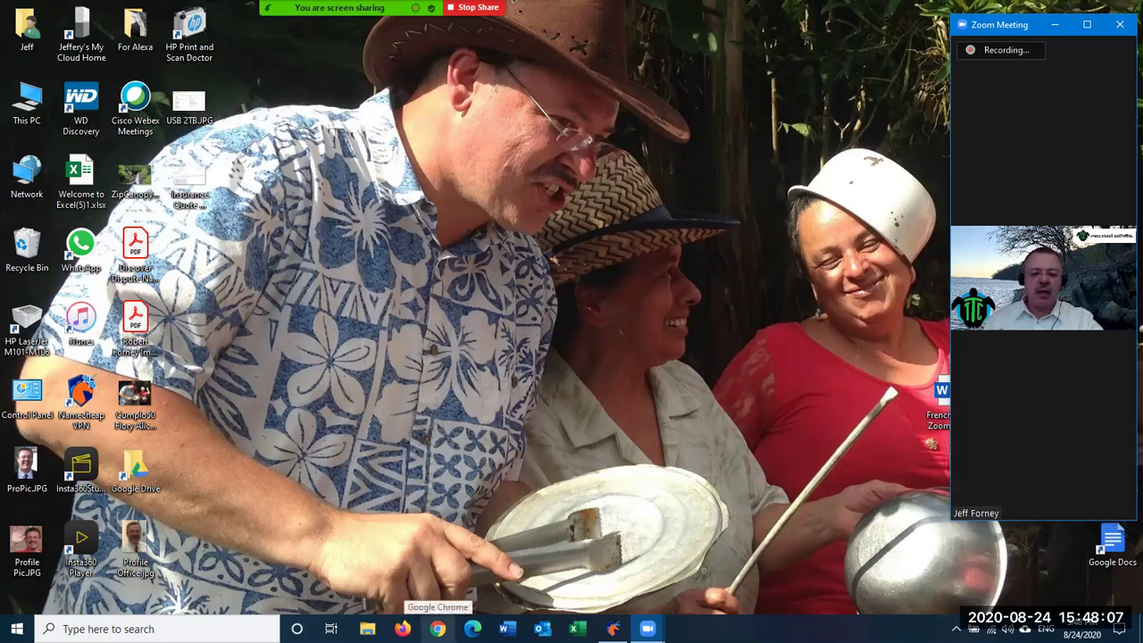
Switch to Google Chrome, maximize it, and open the Yahoo Mail inbox from the JTT bookmarks.
click(437, 629)
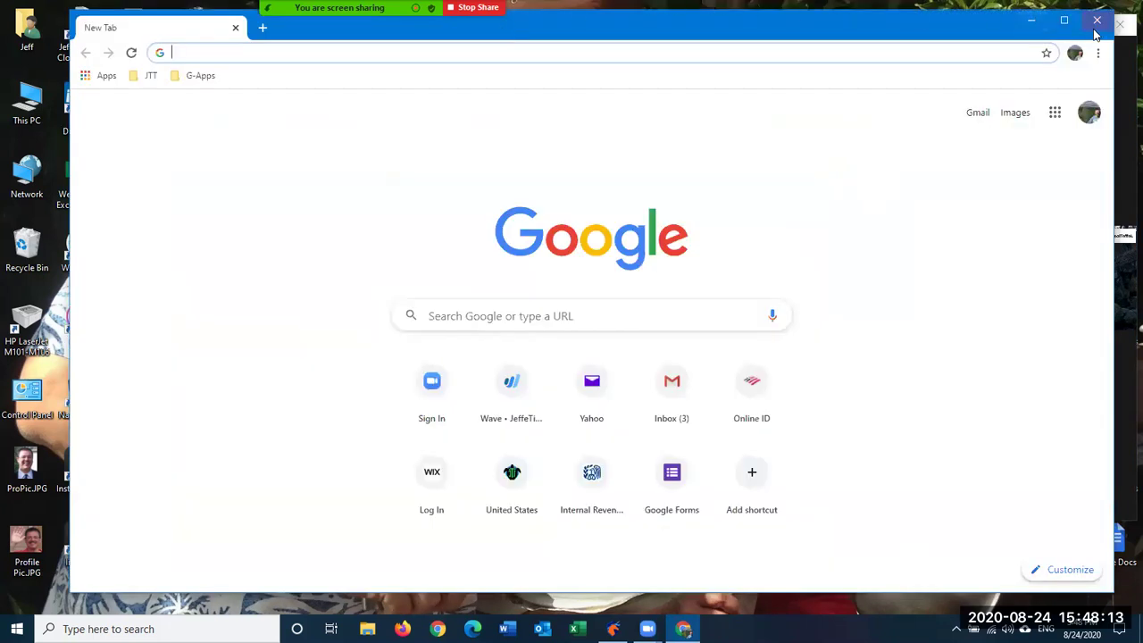
click(1058, 20)
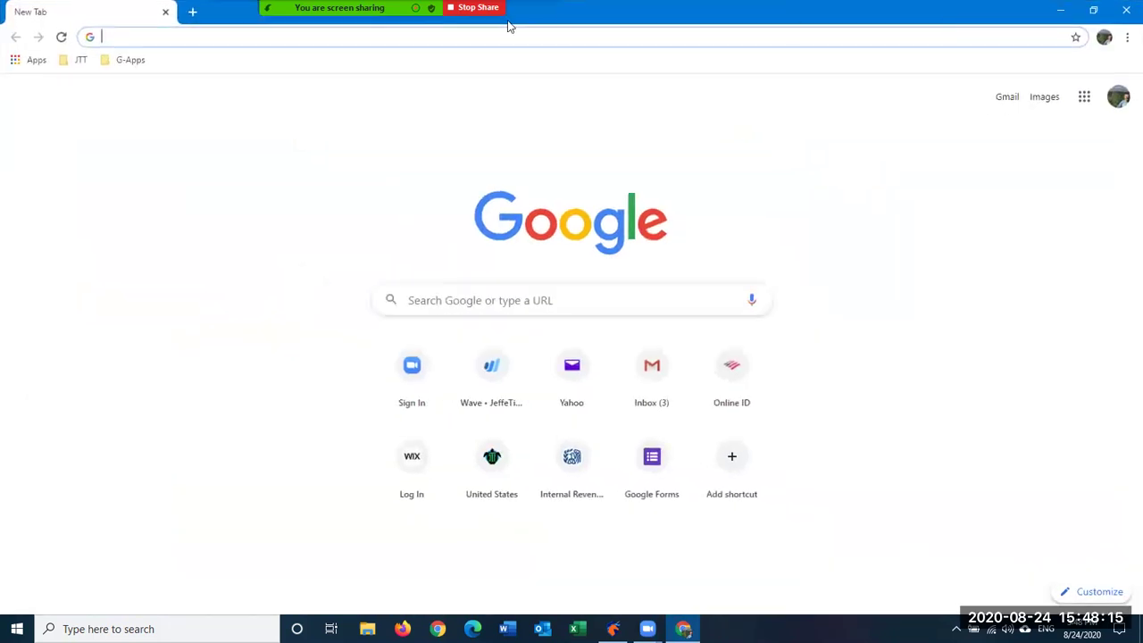
click(79, 60)
click(89, 188)
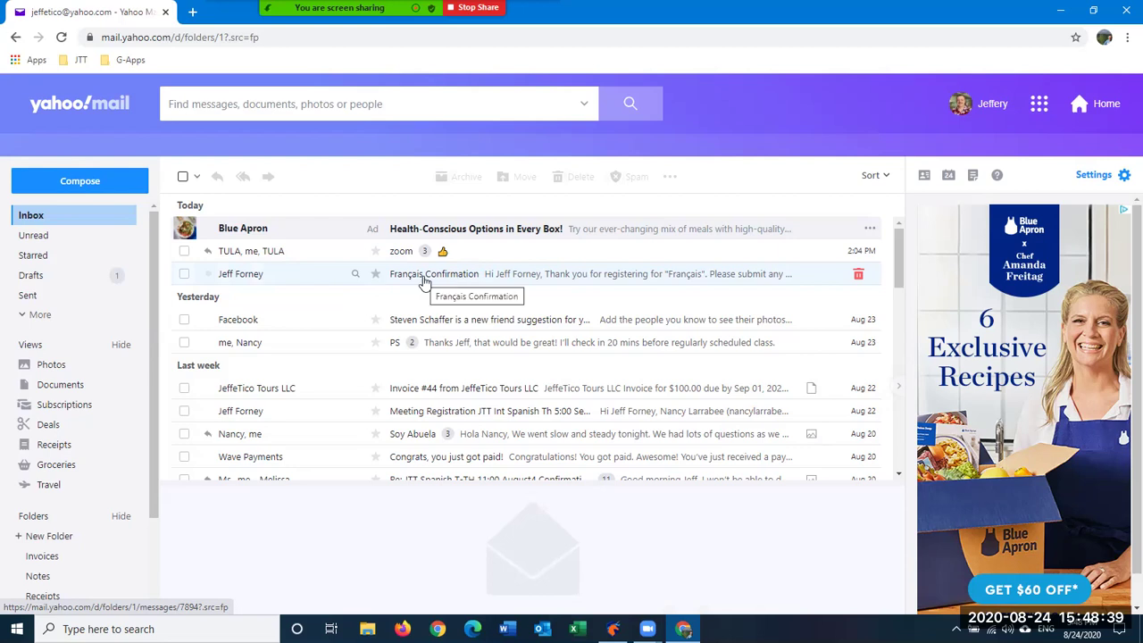
Open the "Français Confirmation" email and copy its body text from the greeting through the registration cancellation line.
click(438, 281)
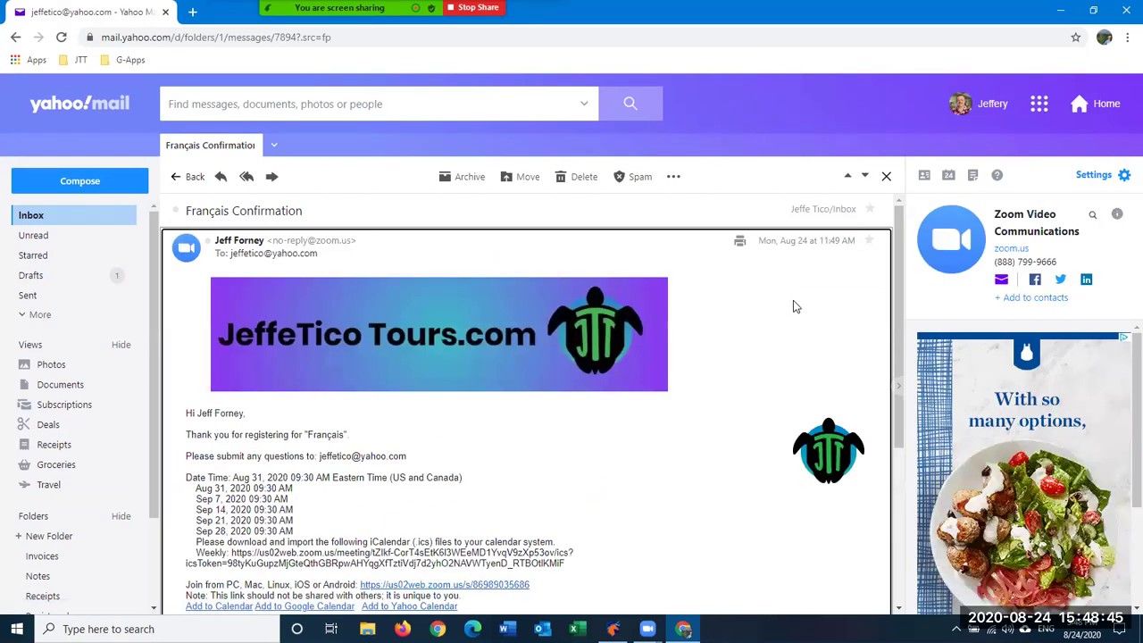
scroll(793, 299, down, 1)
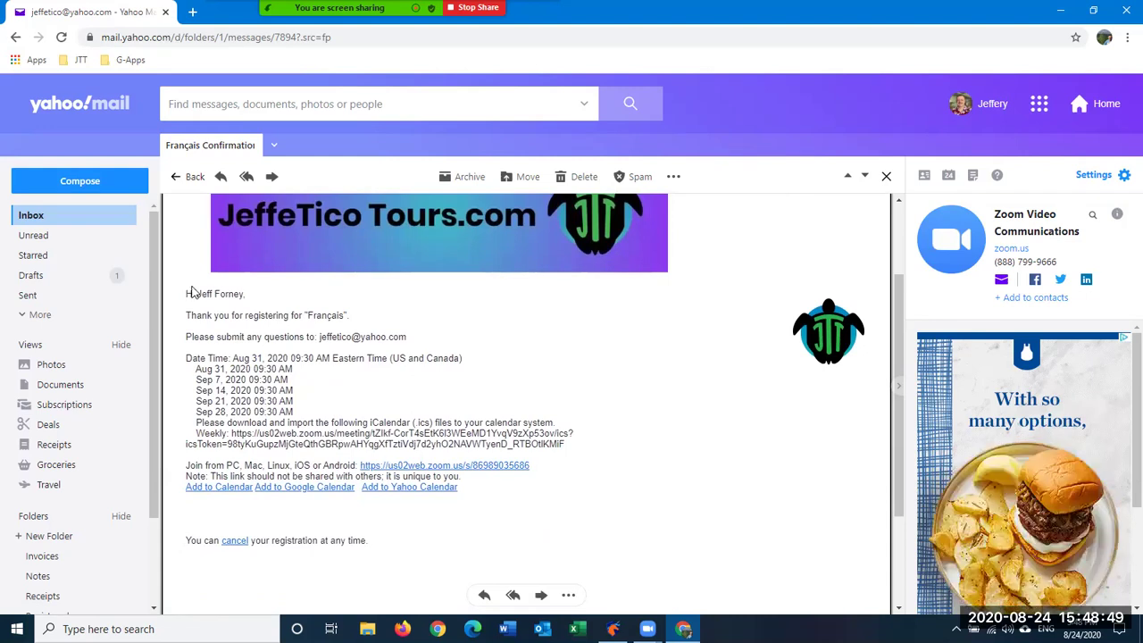
drag(187, 293, 396, 555)
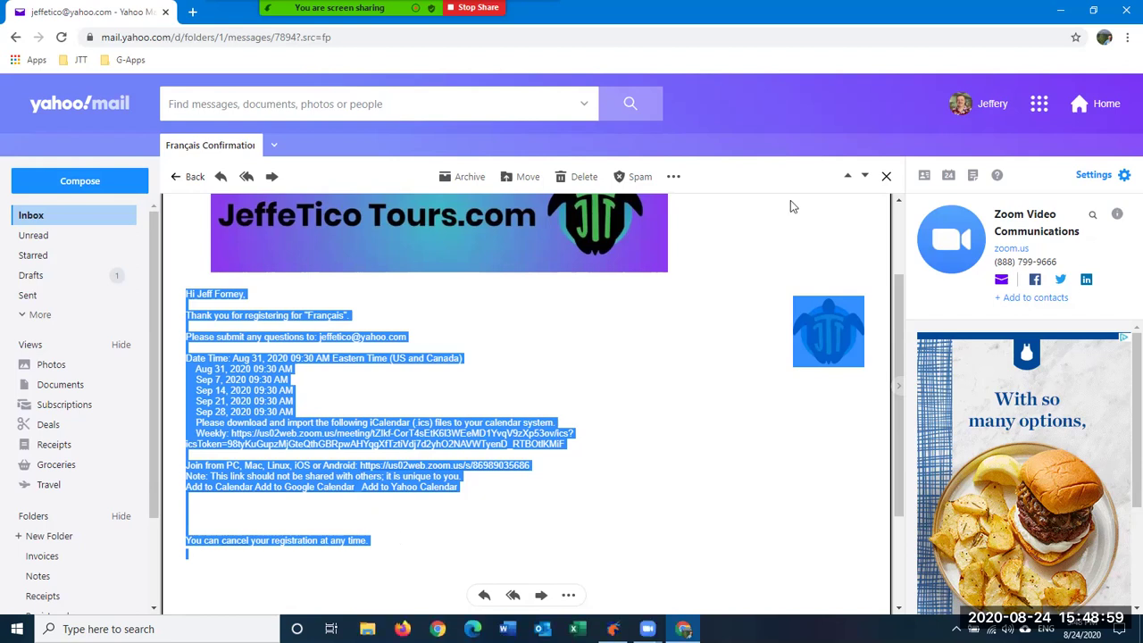
Minimize the browser, find and start Word, and paste the copied class registration text into a new blank document.
click(1061, 11)
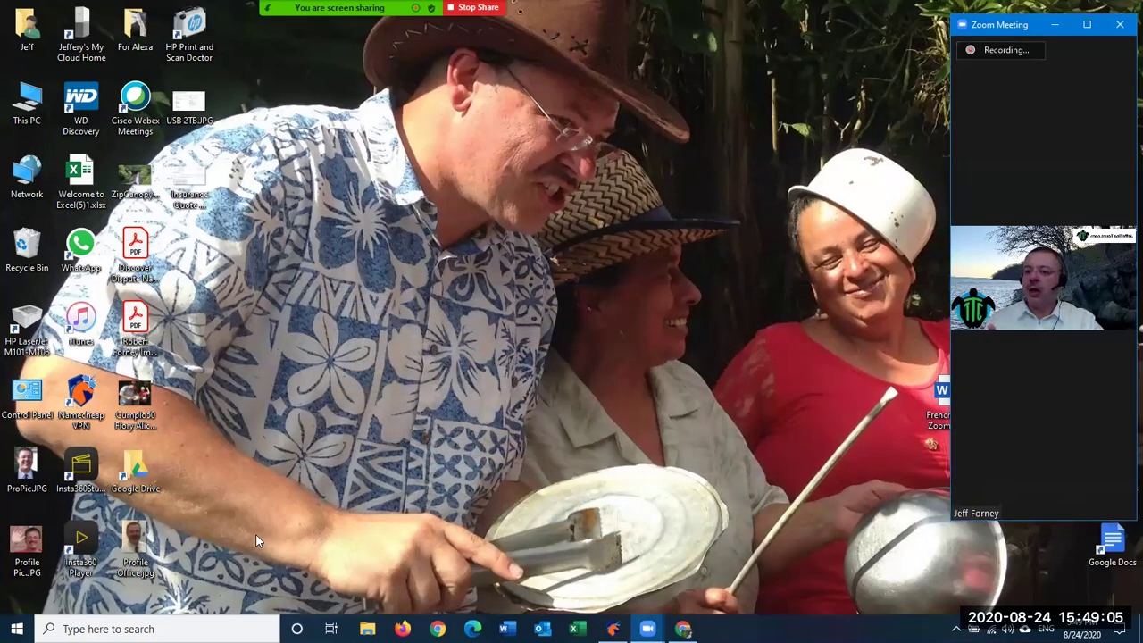
click(137, 625)
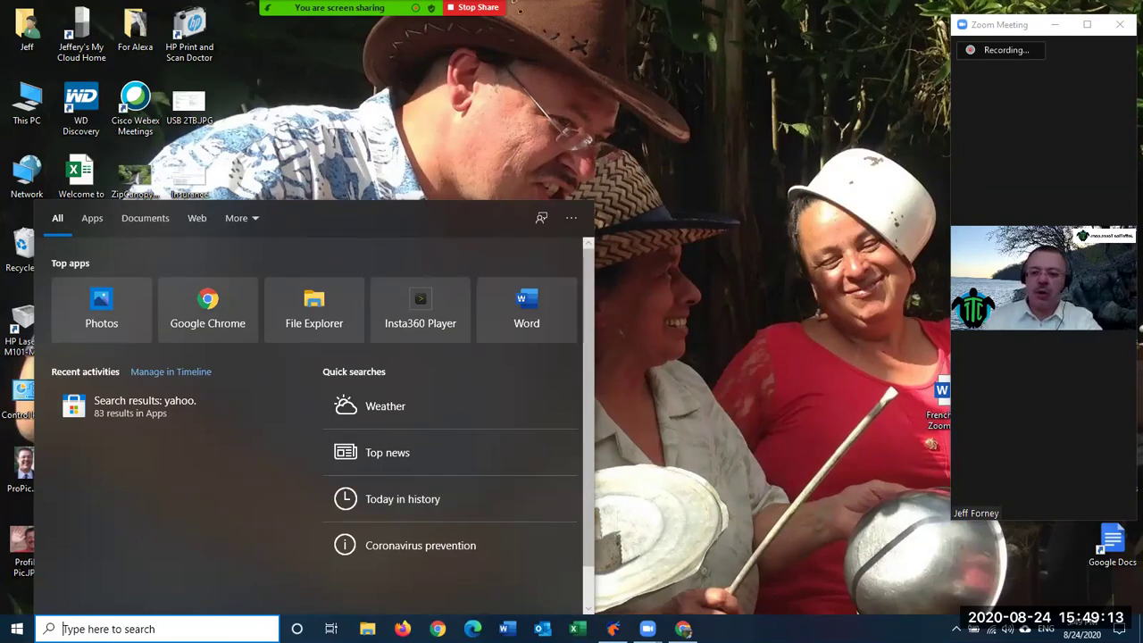
text(word)
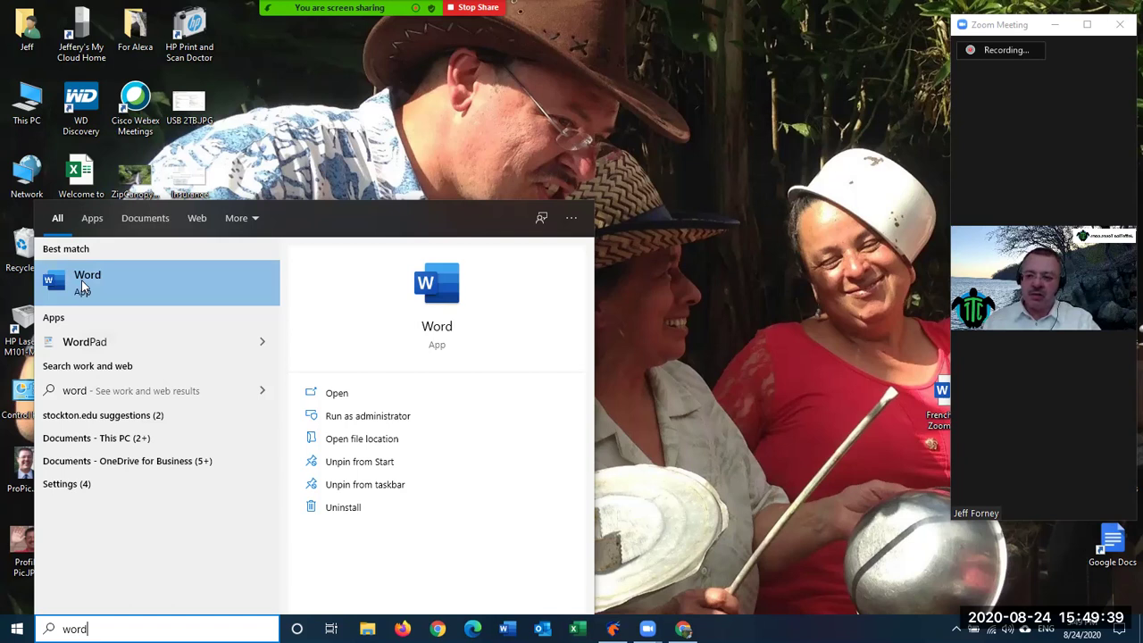
click(82, 284)
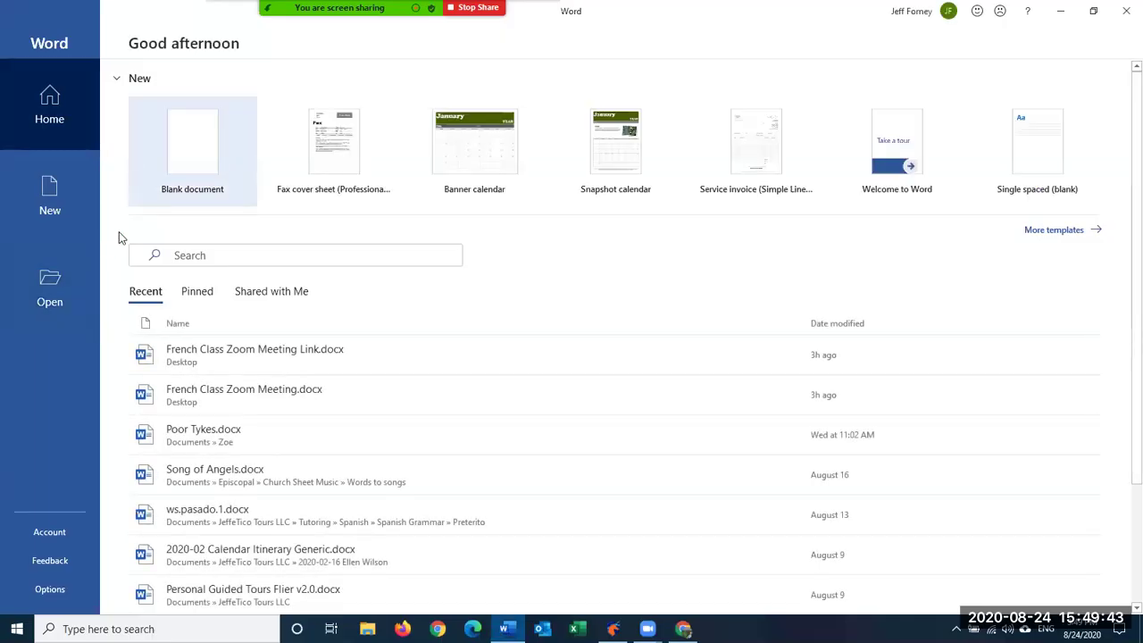
click(202, 151)
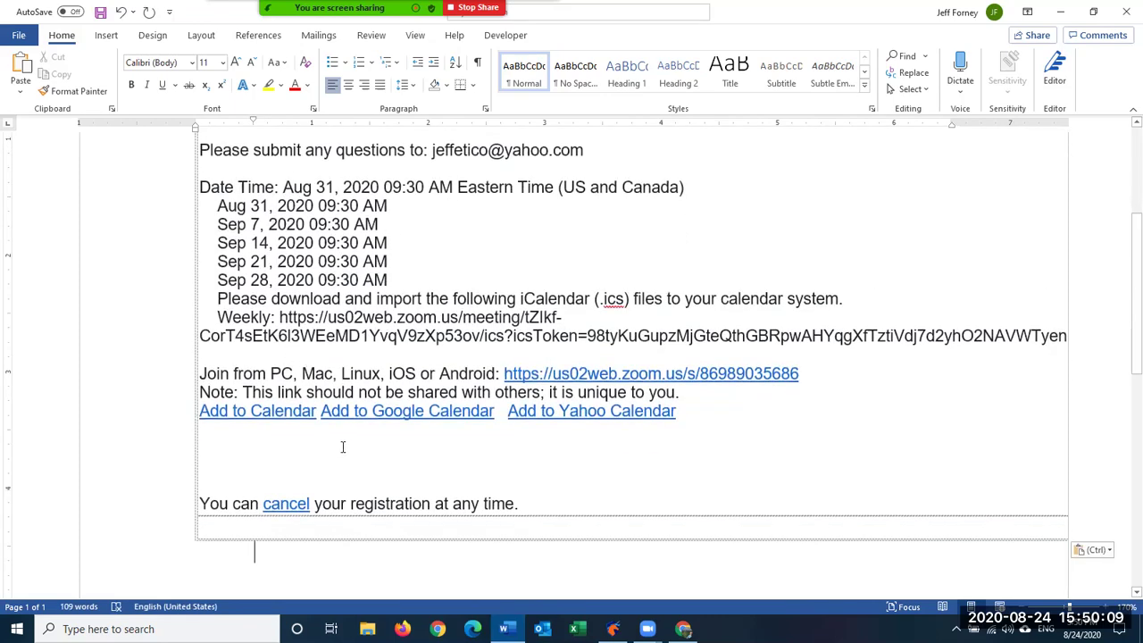
scroll(341, 447, up, 5)
scroll(342, 447, down, 4)
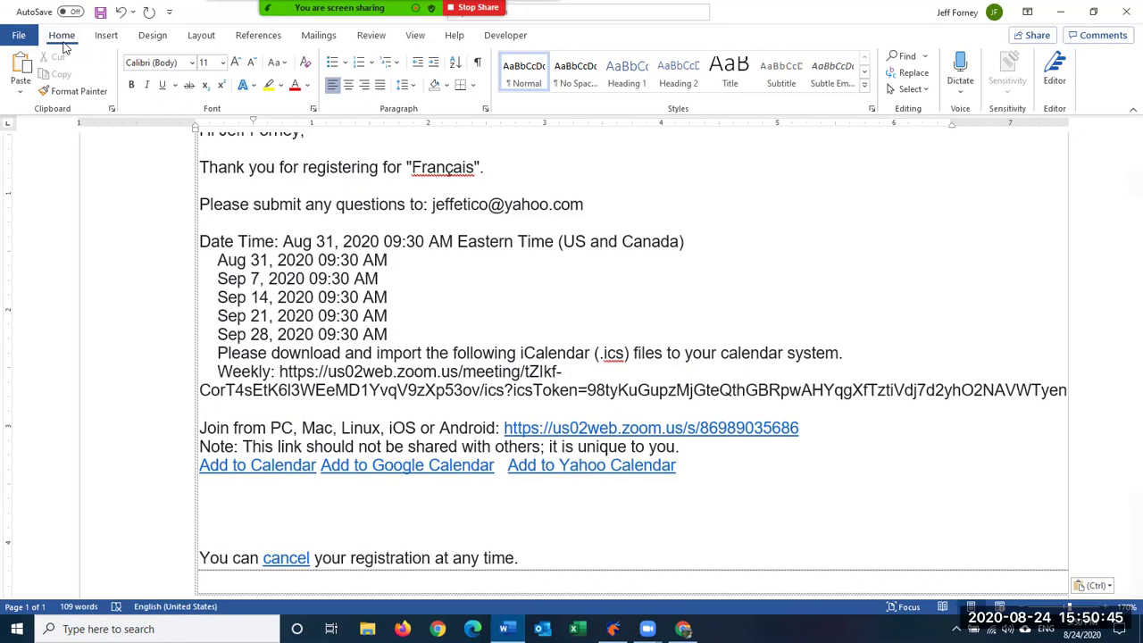
Start a Save As for the document and choose the Desktop as the save location.
click(20, 37)
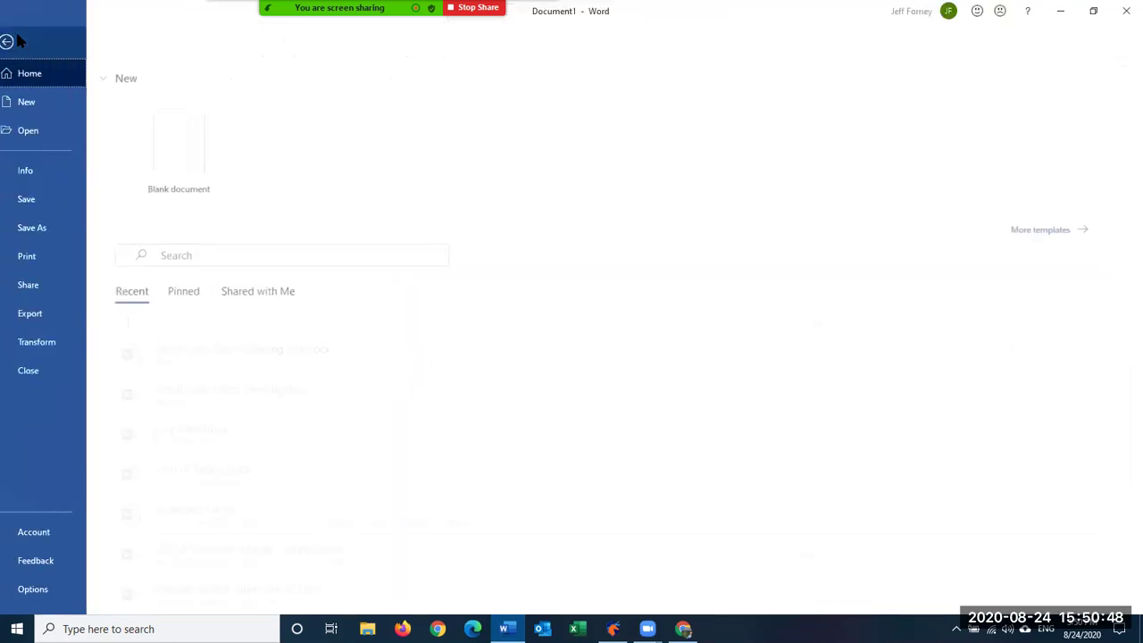
click(55, 231)
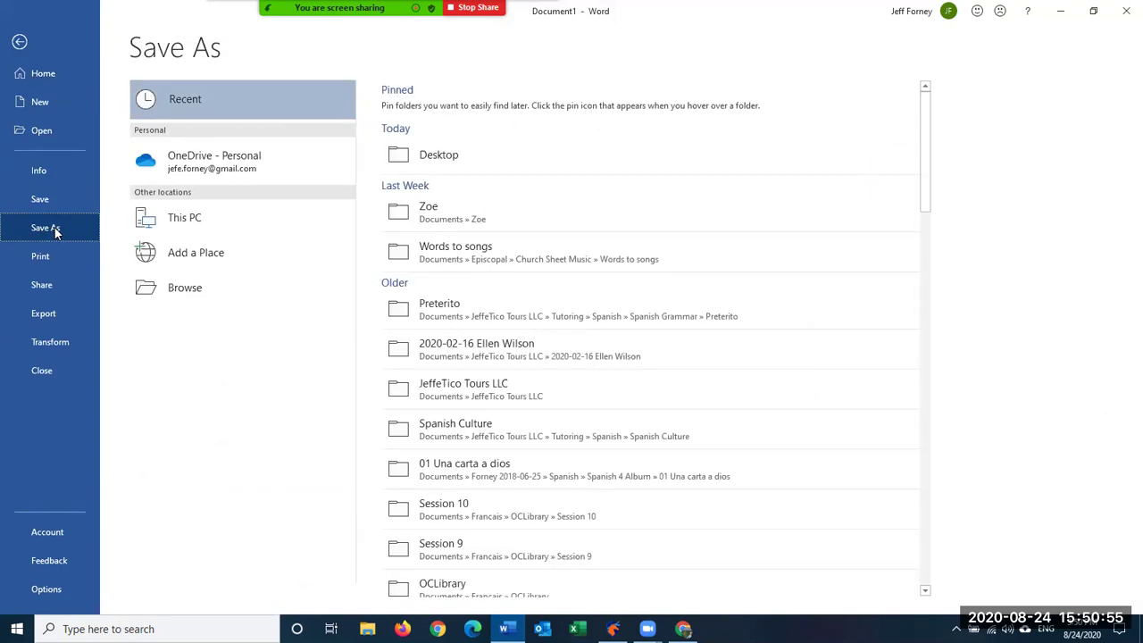
click(188, 299)
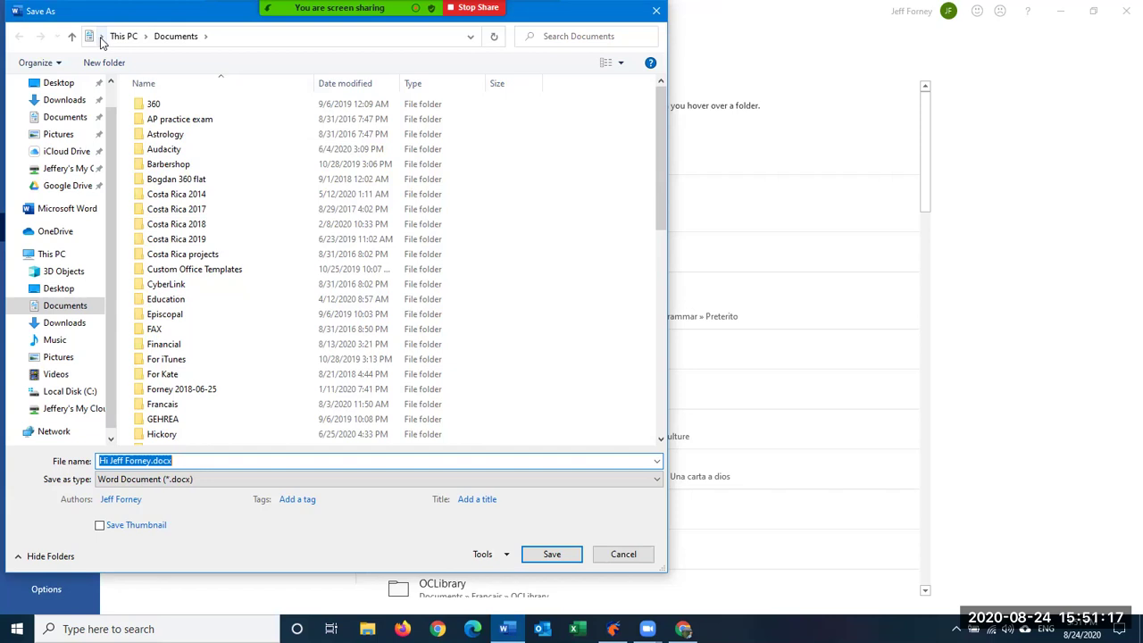
click(101, 40)
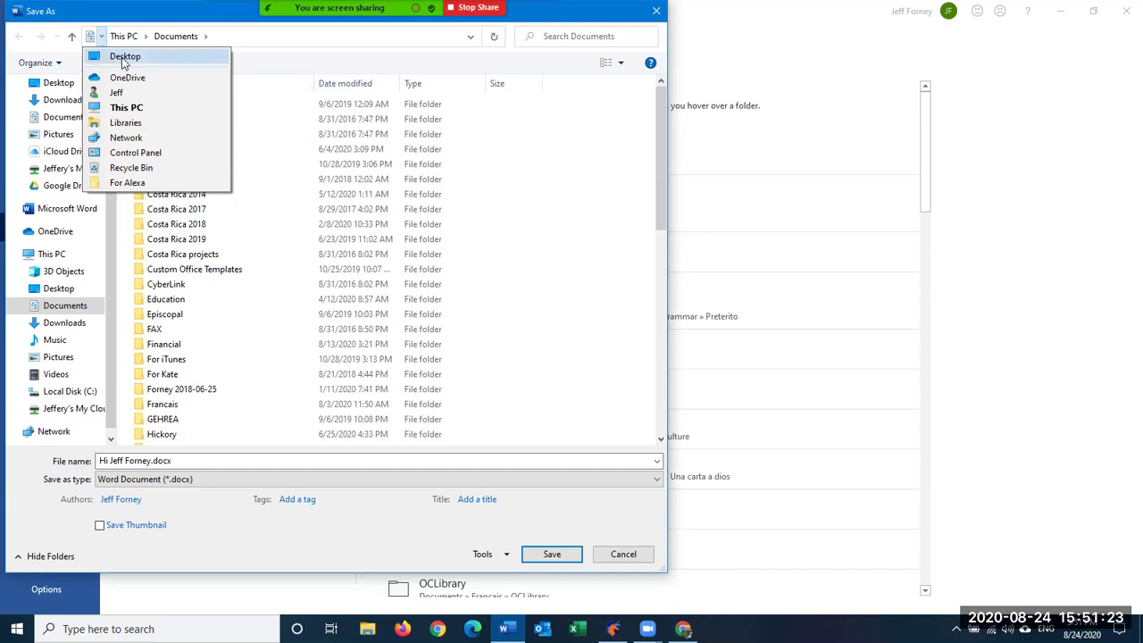
click(122, 58)
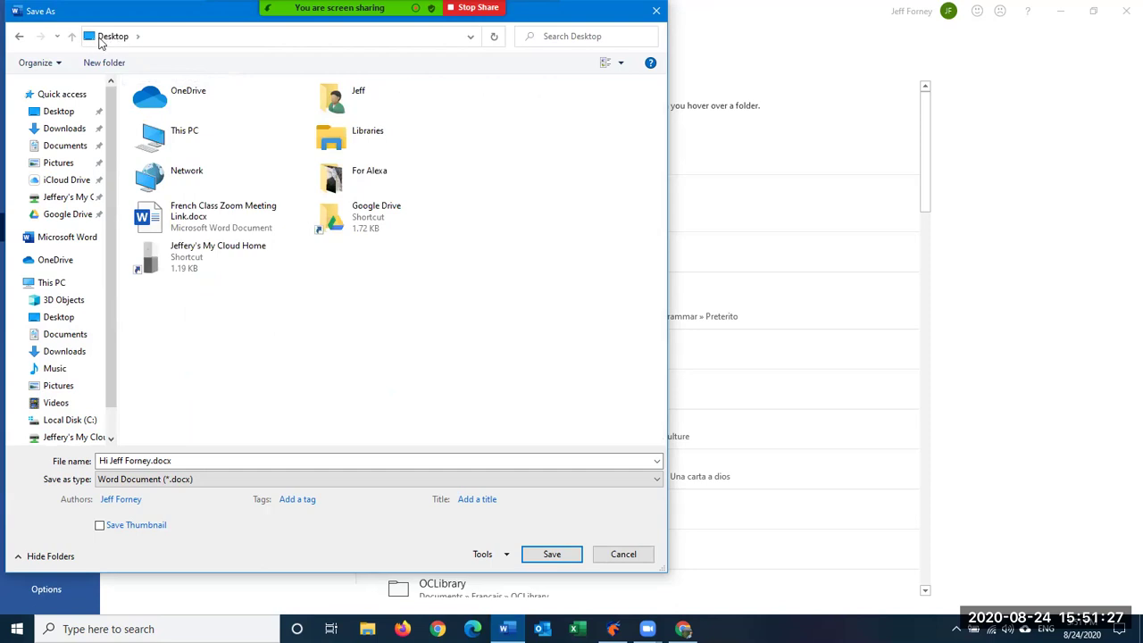
Save the document as French Class Zoom Meeting Link.docx, replacing the existing file, and close Word.
click(179, 461)
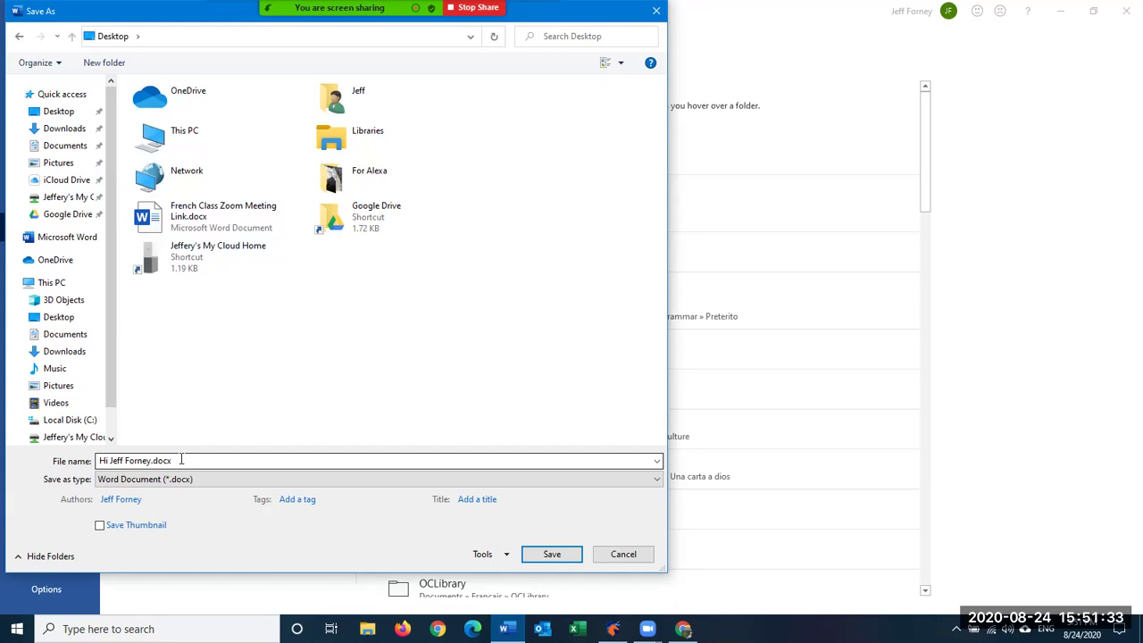
click(180, 460)
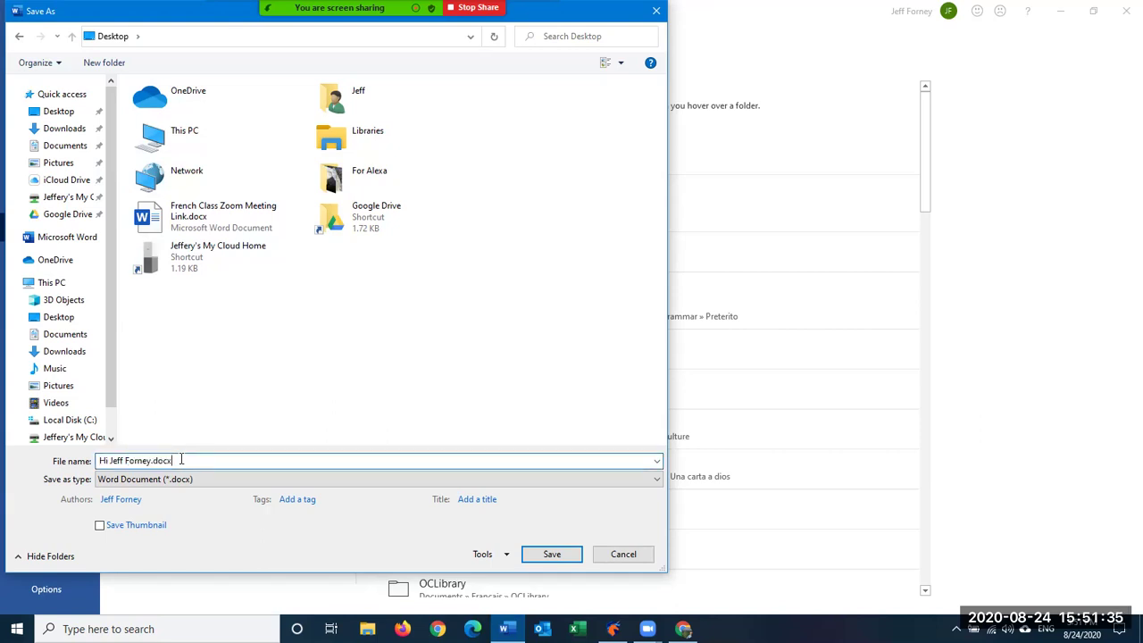
drag(180, 460, 96, 463)
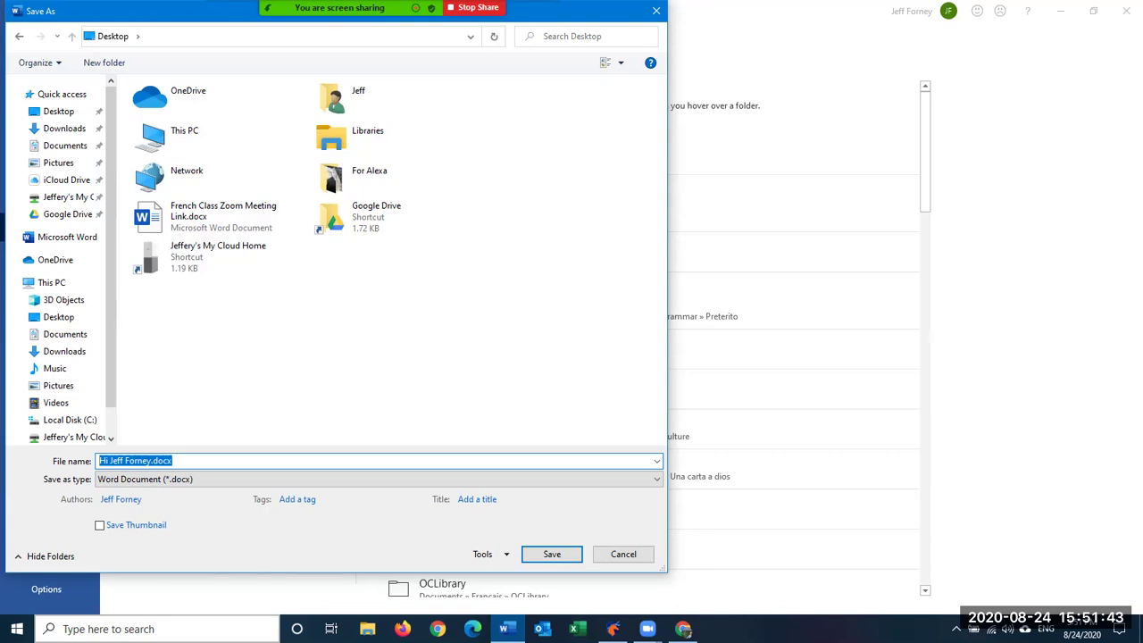
text(Fr)
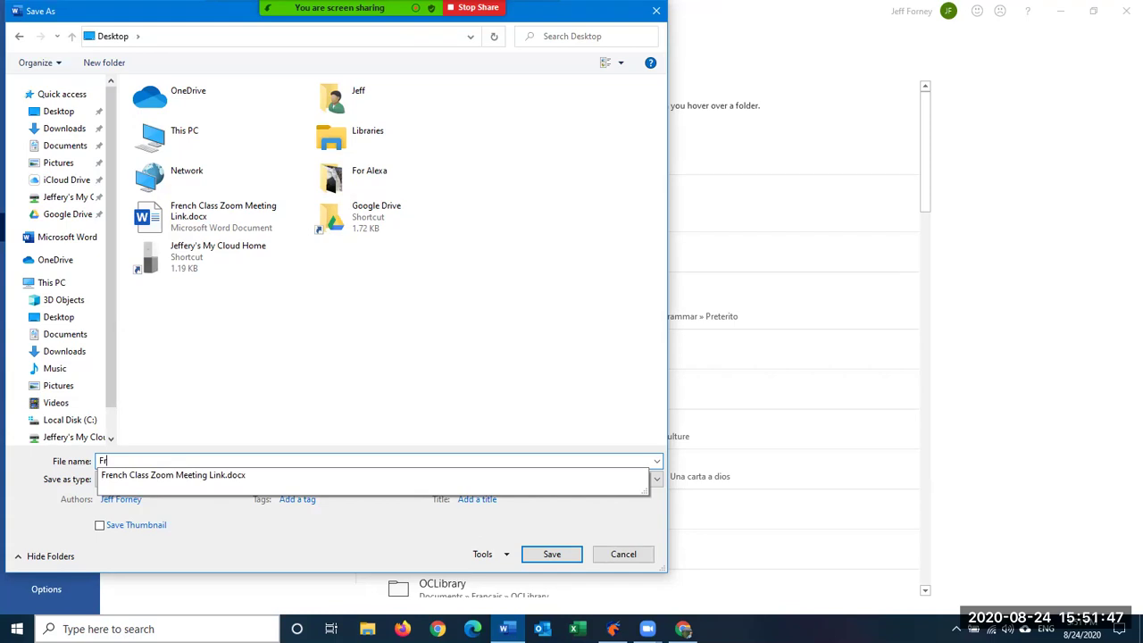
click(178, 476)
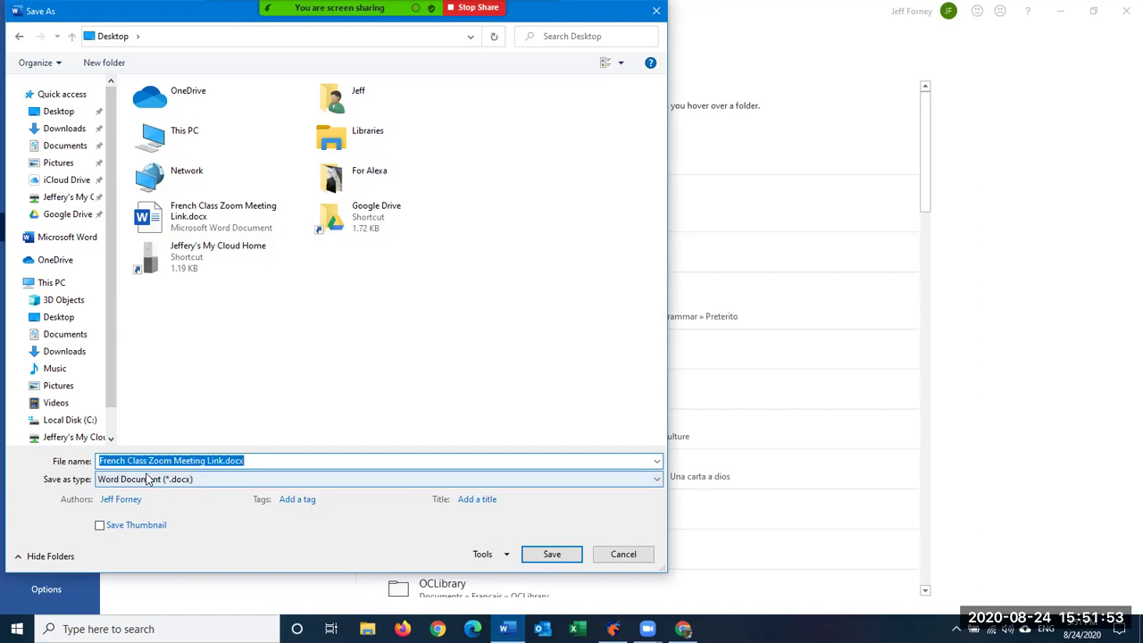
click(253, 460)
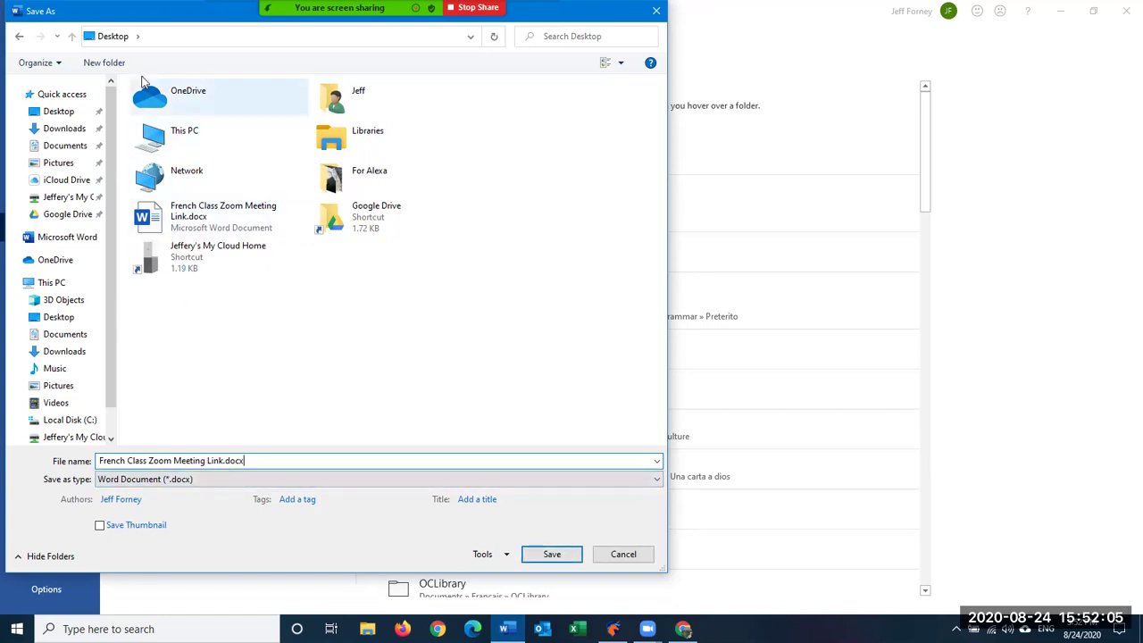
click(554, 555)
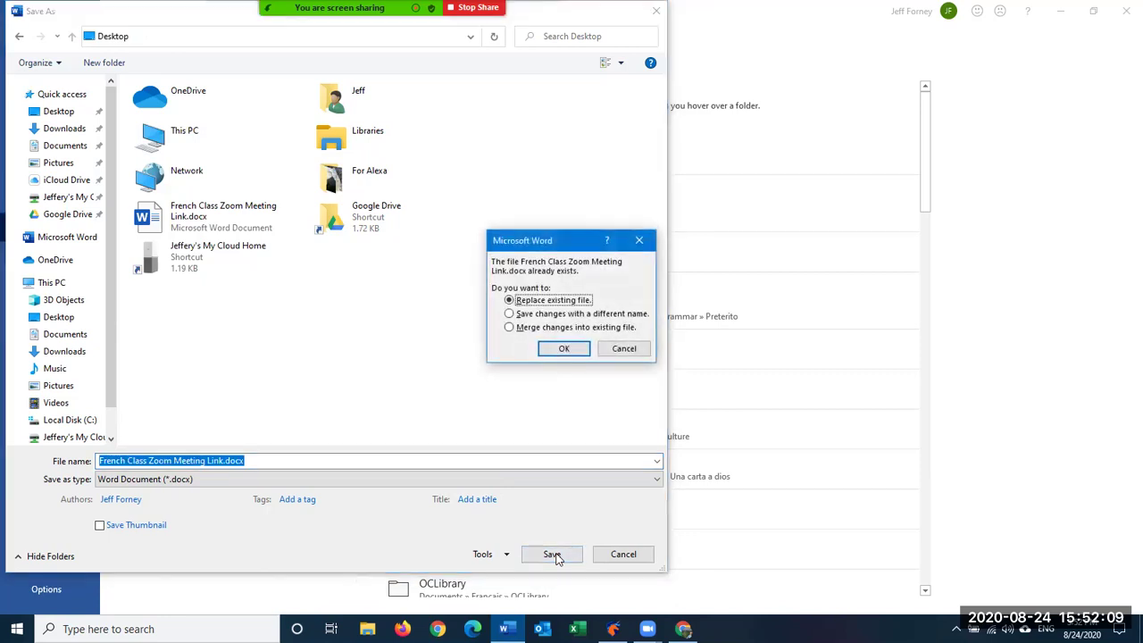
click(563, 350)
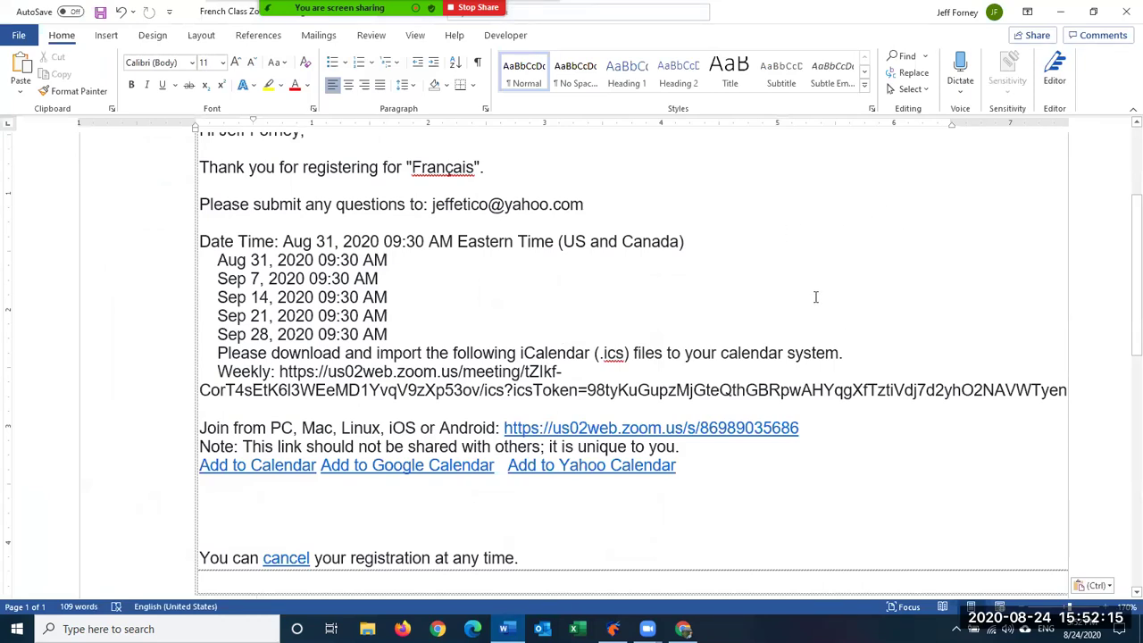
click(1124, 13)
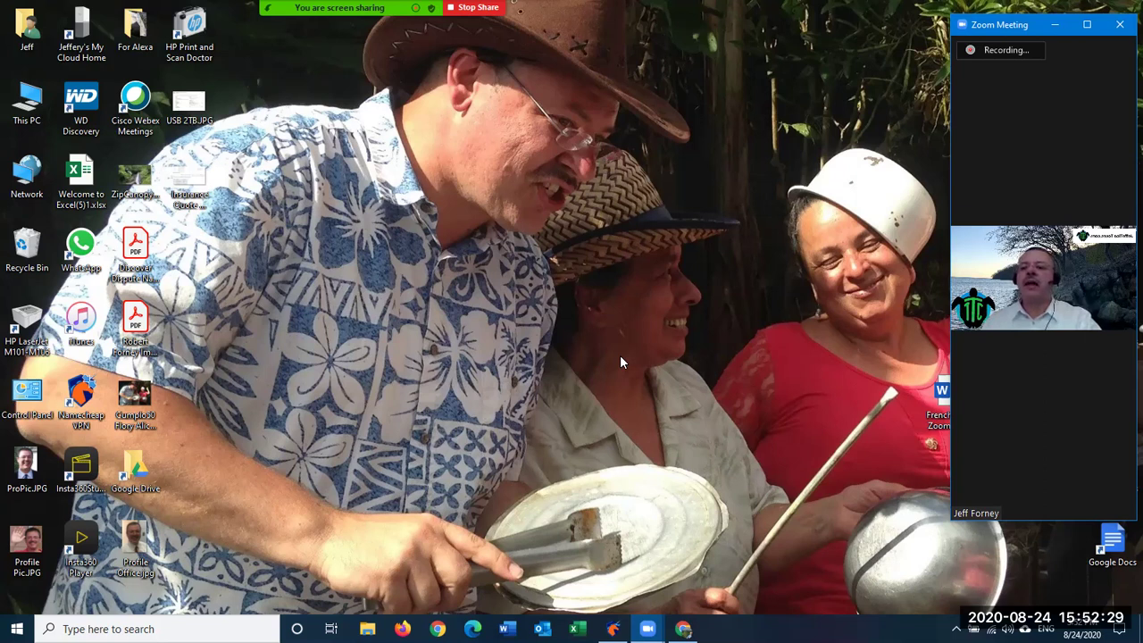
Move the Zoom meeting window to the middle of the desktop, uncovering the French Class document icon.
mouse_move(1024, 33)
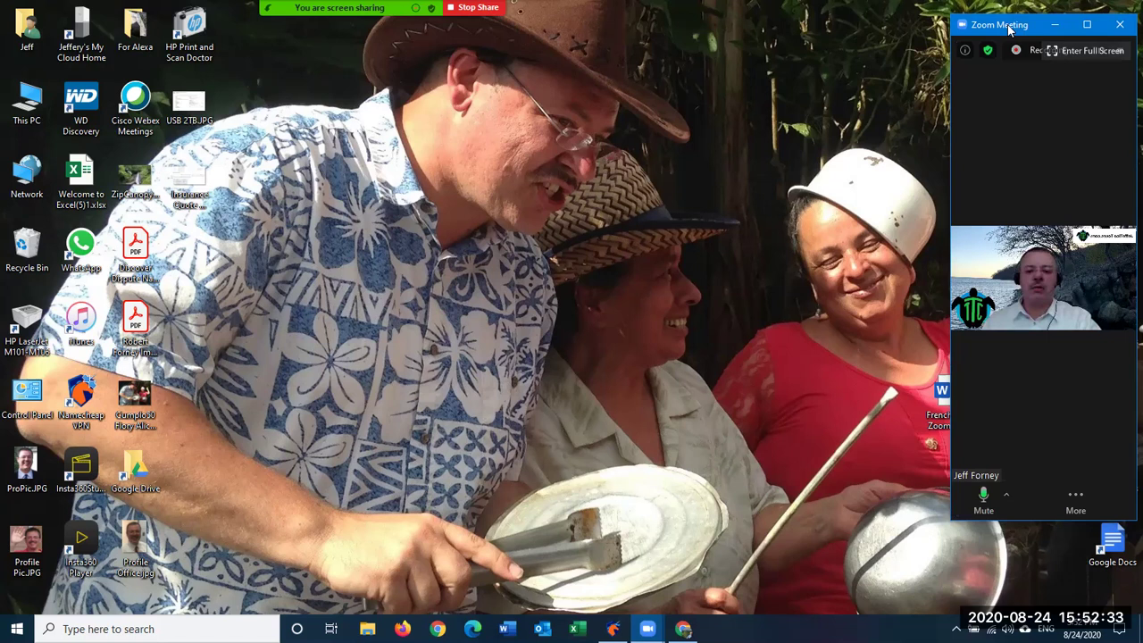
drag(1009, 30, 969, 44)
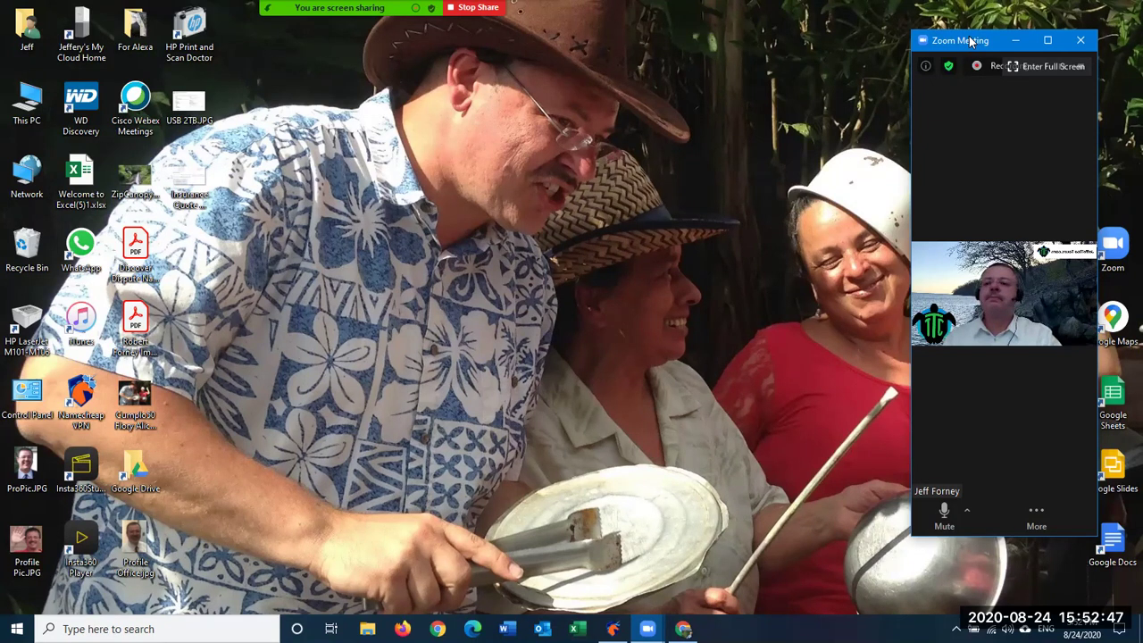
drag(970, 42, 529, 77)
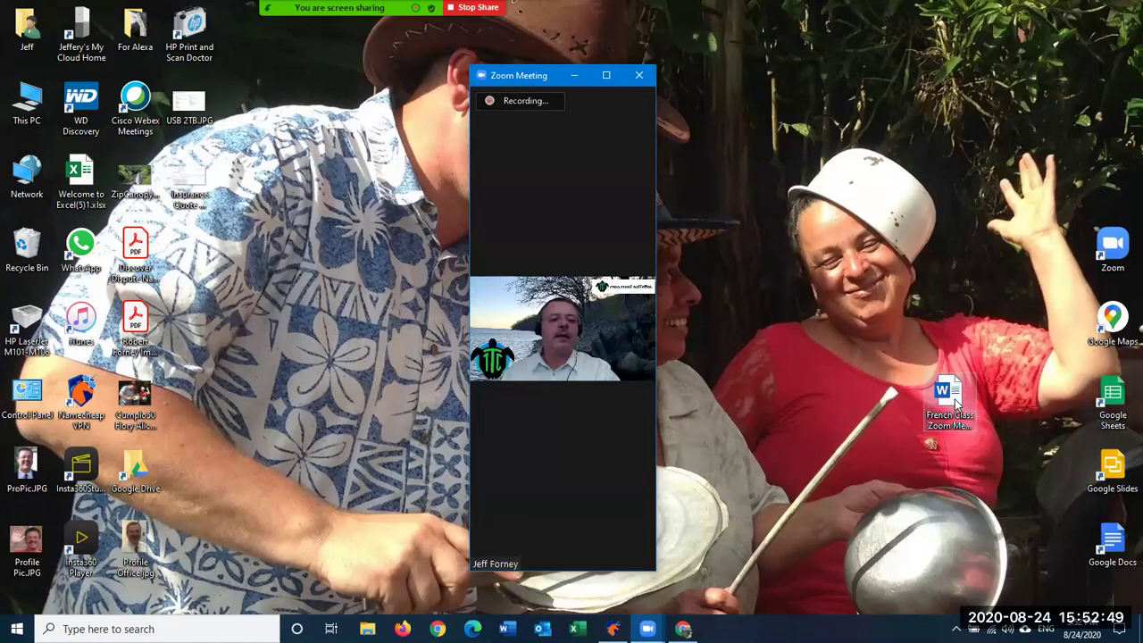
Move the French Class Zoom Meeting Link document icon to an empty spot at the desktop's upper middle and open the document.
drag(543, 361, 202, 260)
click(520, 77)
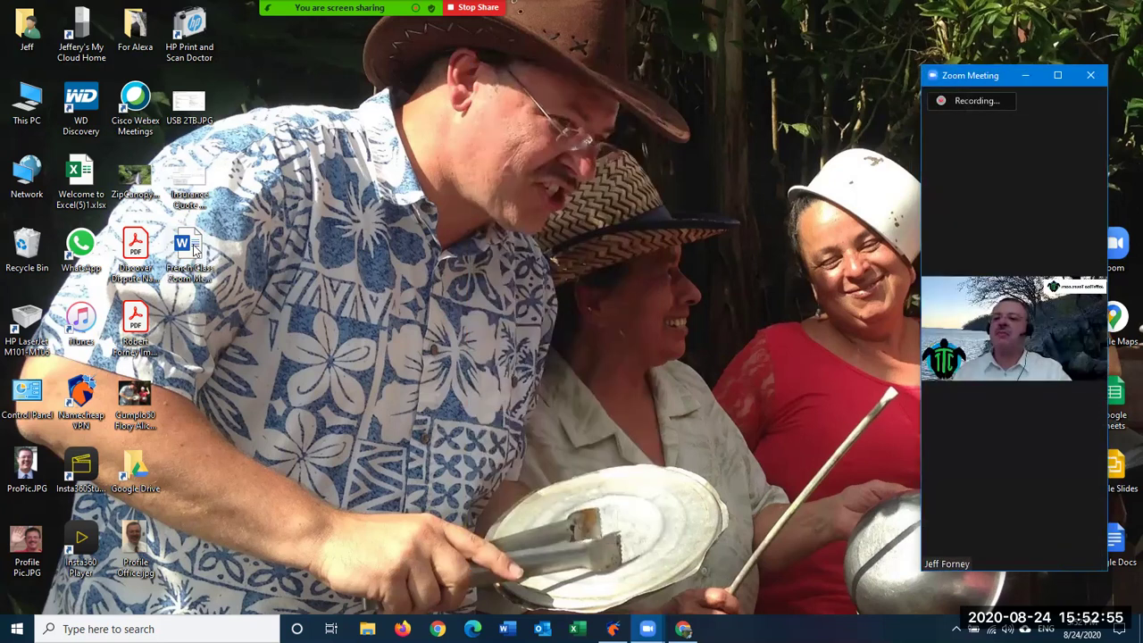
drag(190, 255, 737, 32)
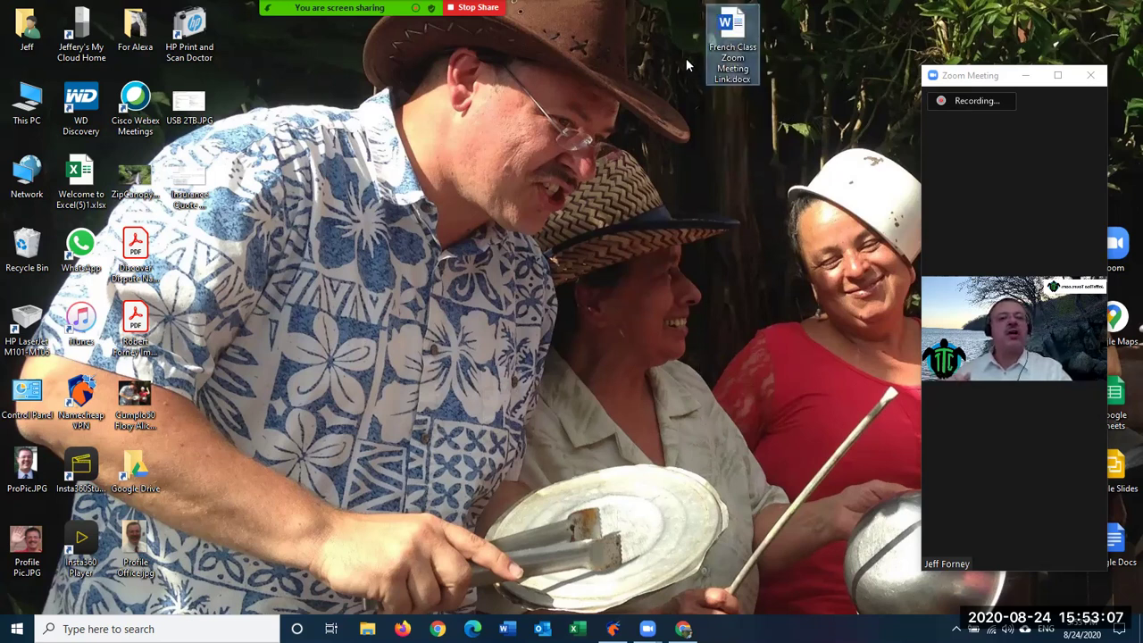
double_click(737, 31)
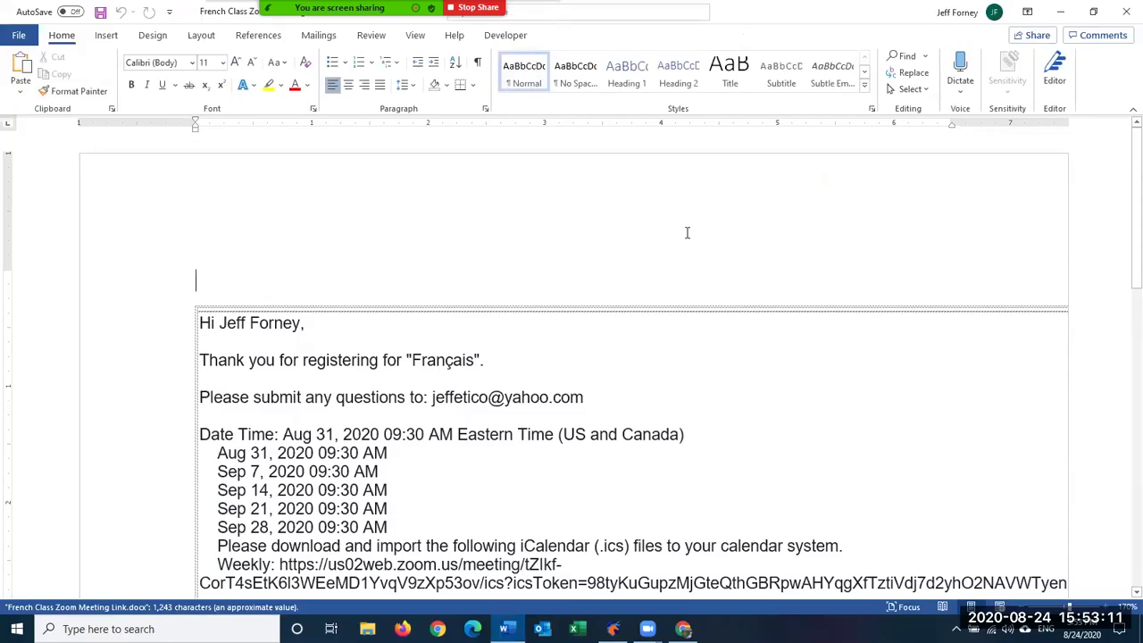
Open the Zoom join link for PC, Mac, Linux, iOS or Android from the saved document in the browser.
scroll(687, 237, down, 1)
scroll(697, 244, down, 4)
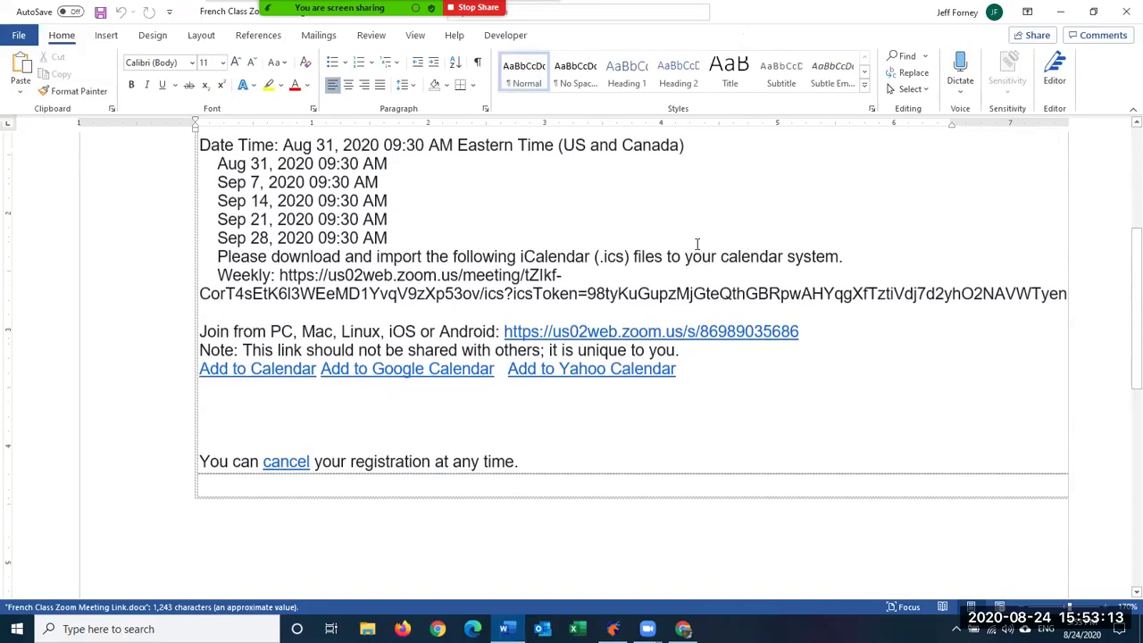
shift+click(711, 344)
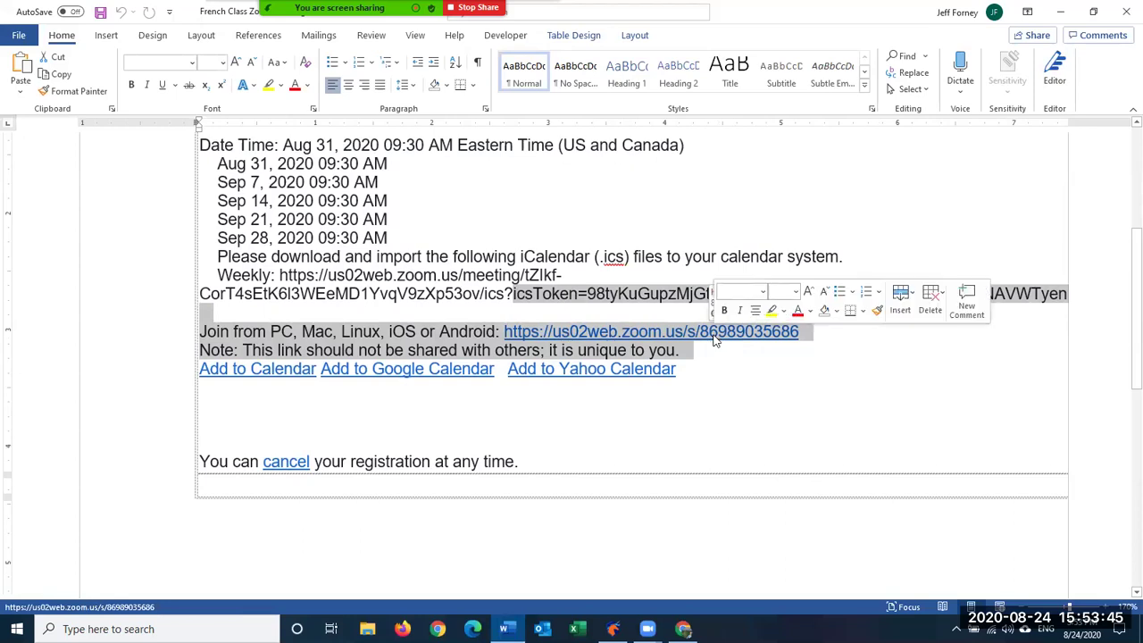
ctrl+click(714, 340)
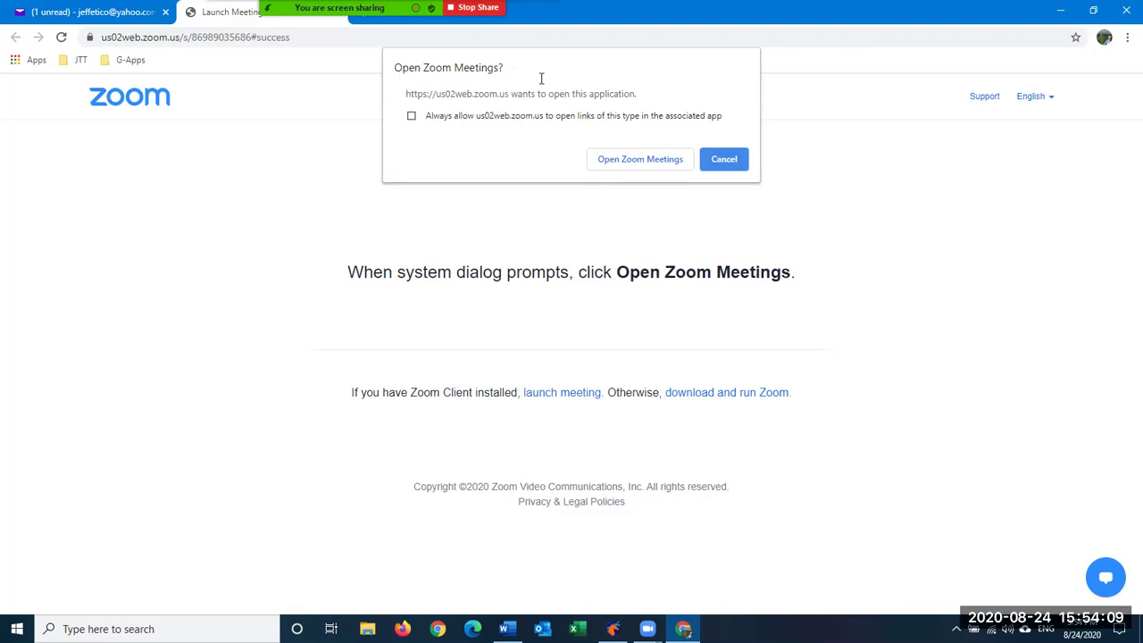
Launch Zoom Meetings from the browser prompt, decline leaving the current meeting to start the new one, and close the Zoom home window.
click(643, 161)
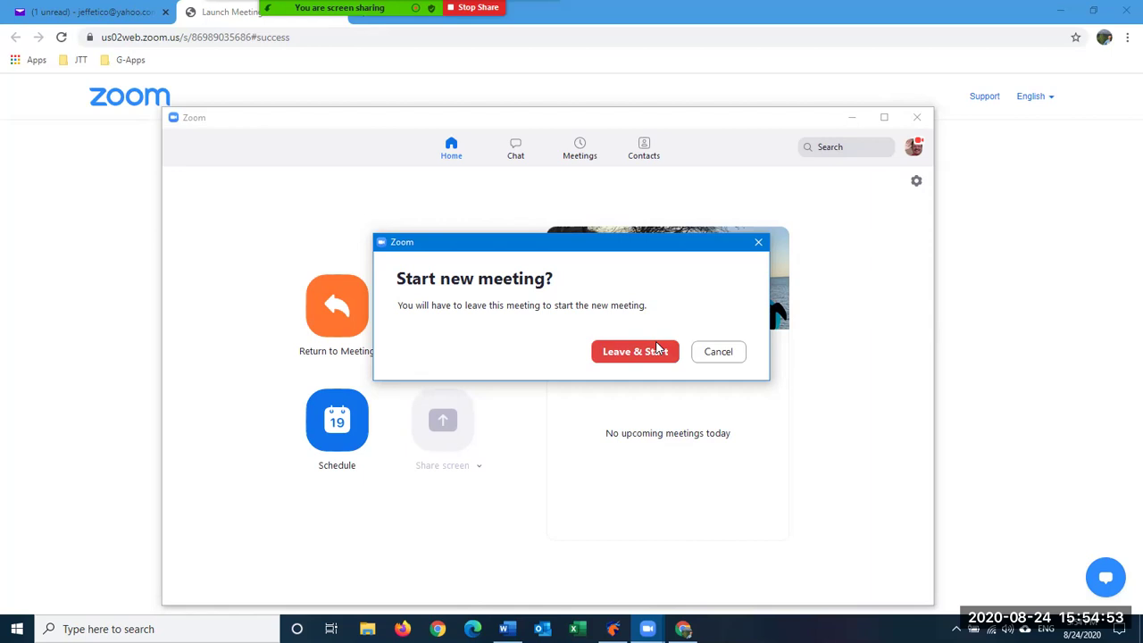
click(720, 354)
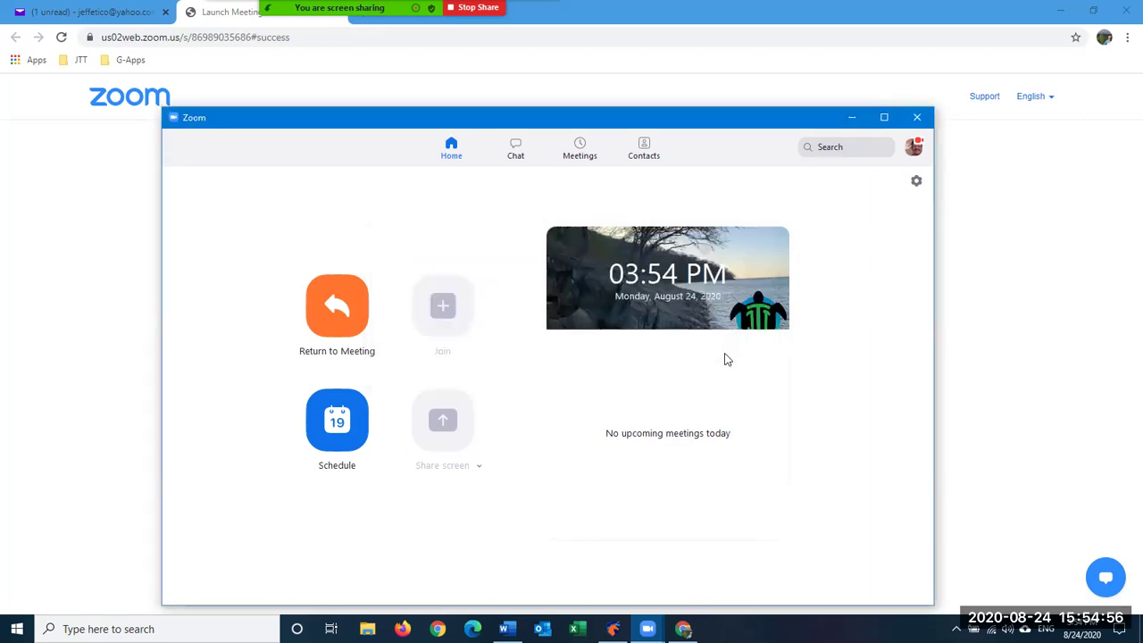
click(919, 117)
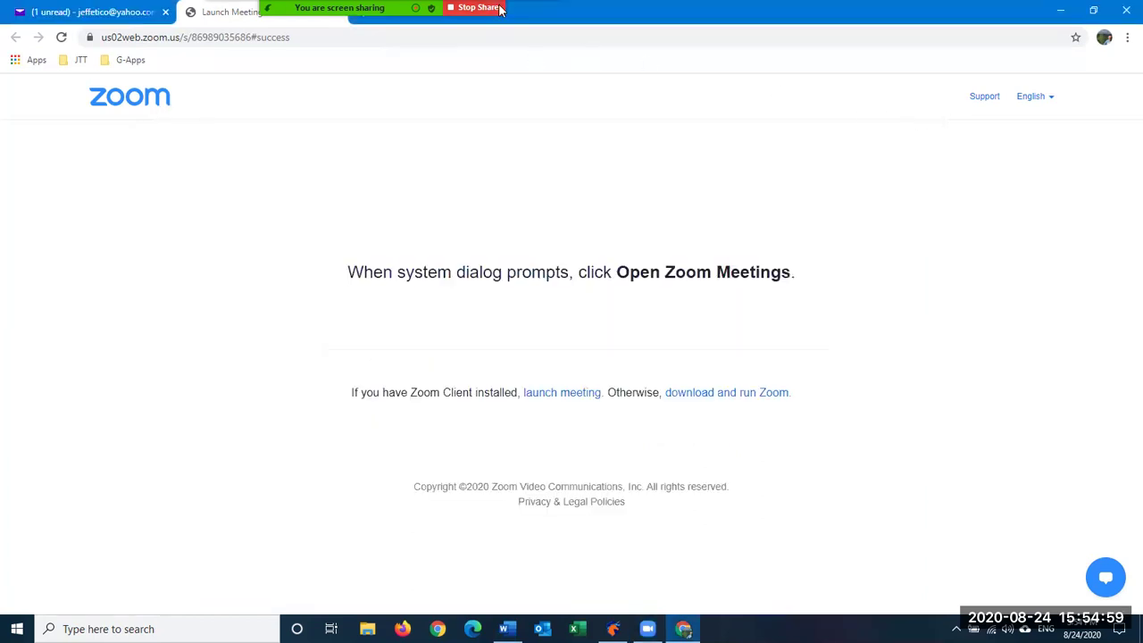